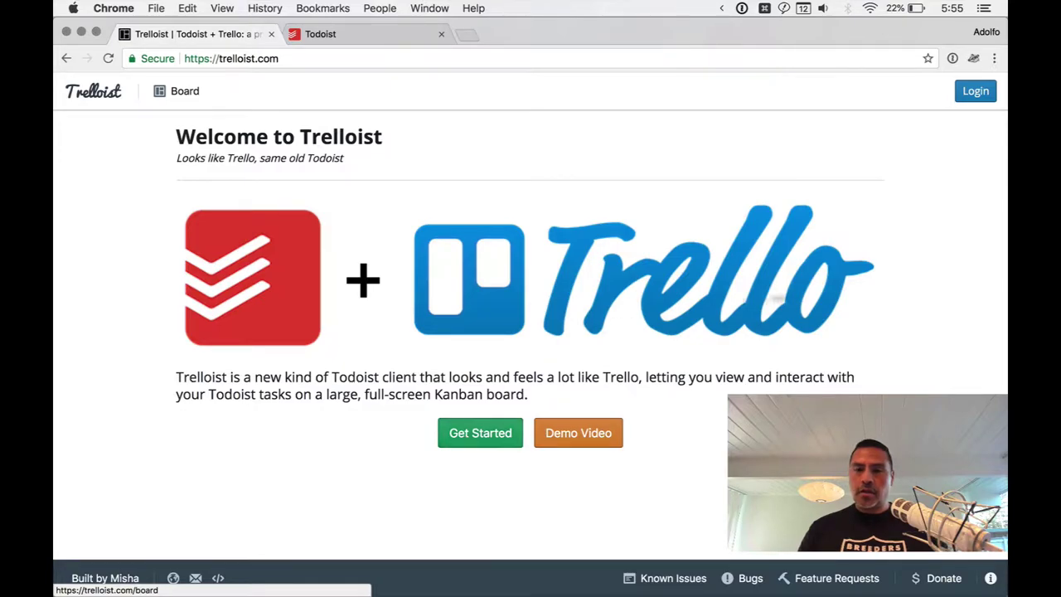
# Scroll down the Trelloist welcome page toward the Login option for the Todoist API token
pyautogui.scroll(-1, 868, 298)
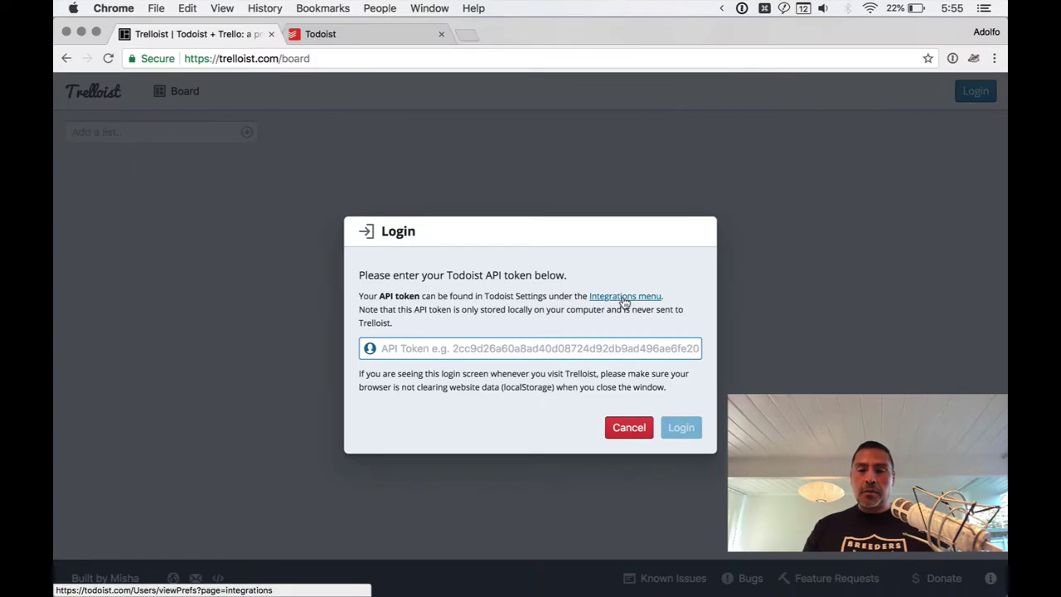
# Copy the API token from Todoist's Integrations settings, then close the settings
pyautogui.click(580, 188)
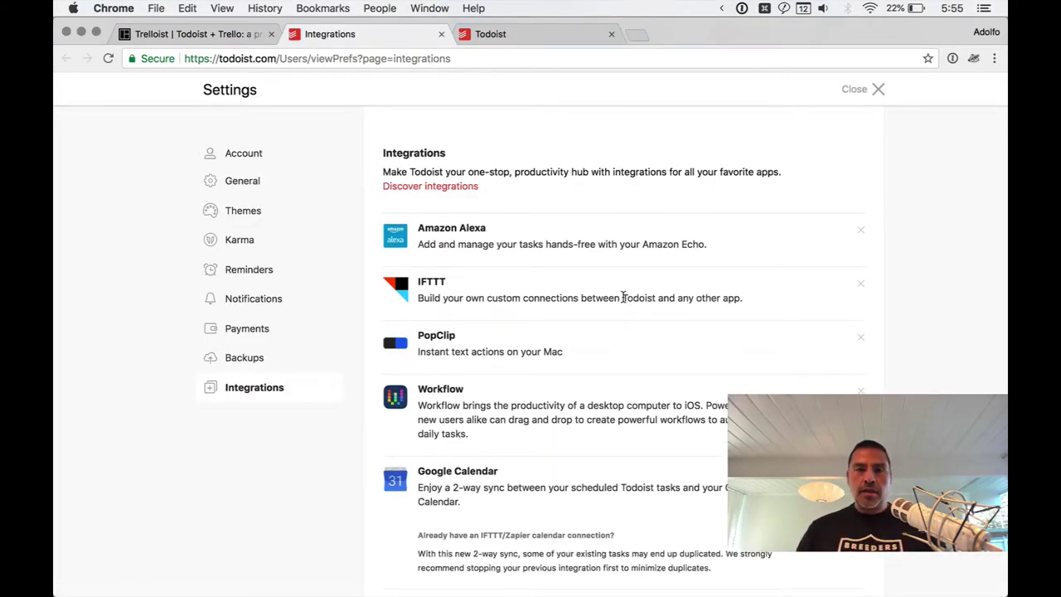
pyautogui.scroll(-10, 623, 298)
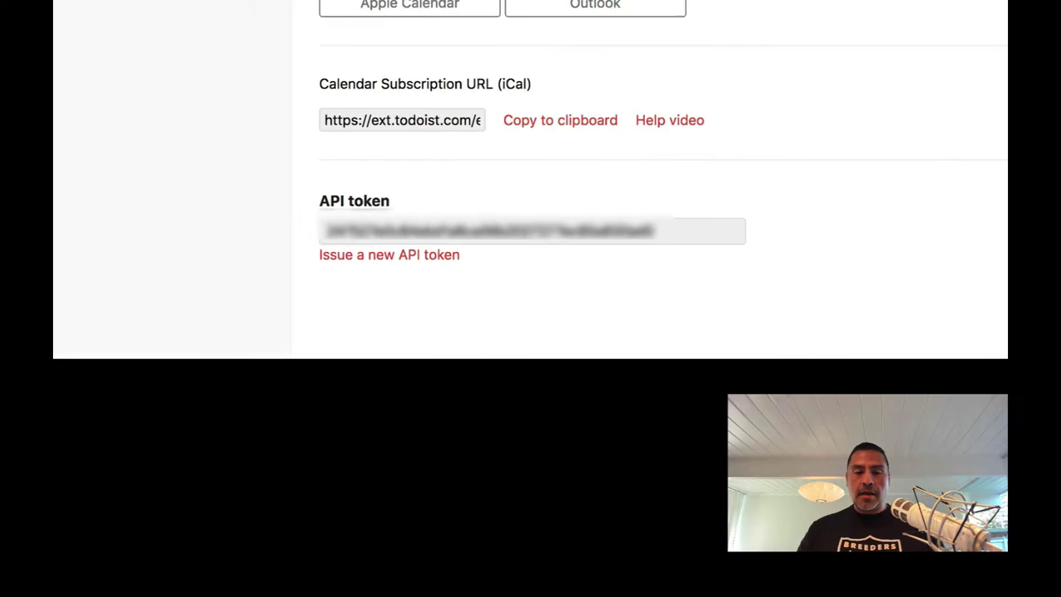
pyautogui.click(412, 225)
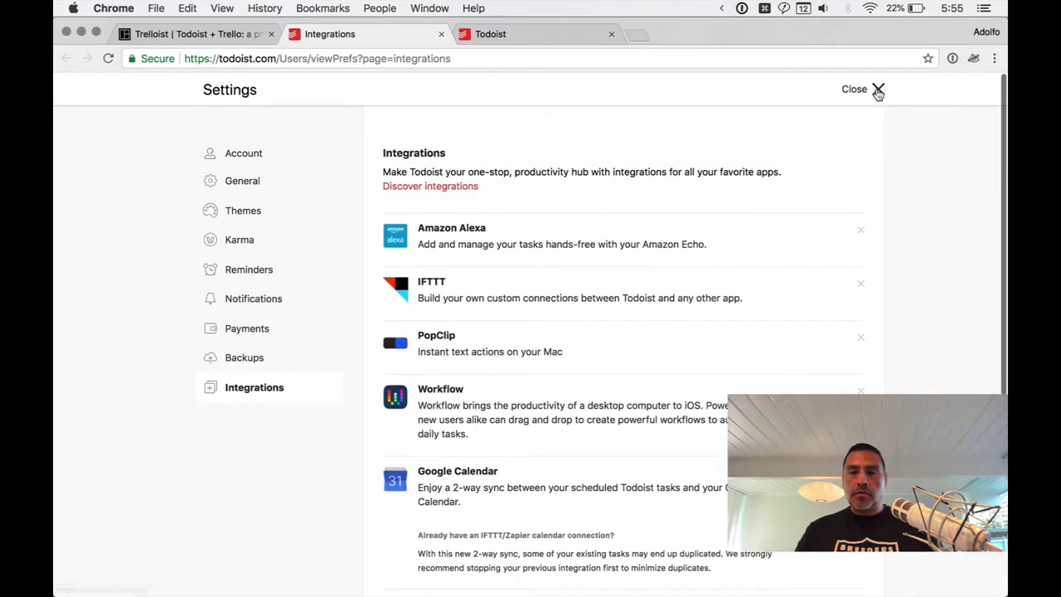
pyautogui.click(878, 89)
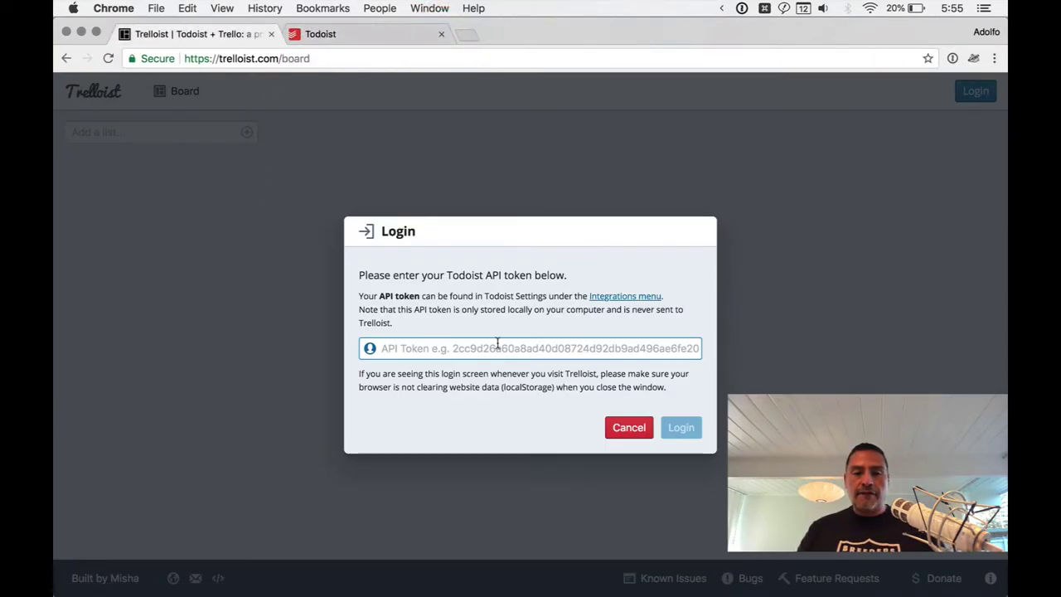
# Log in to Trelloist with the pasted token, showing lists like home, online and costco
pyautogui.click(495, 343)
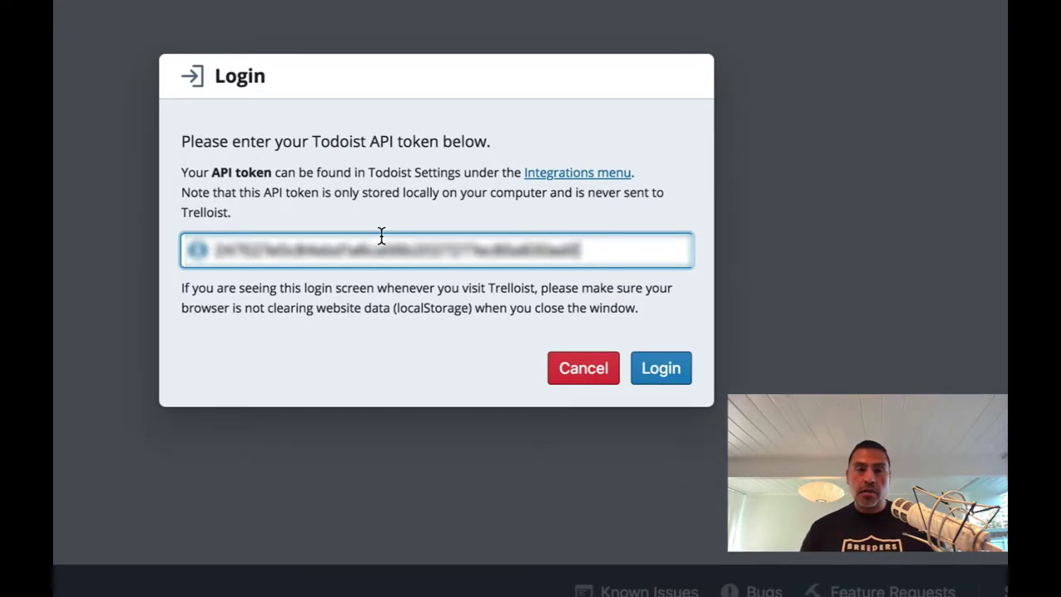
pyautogui.click(666, 379)
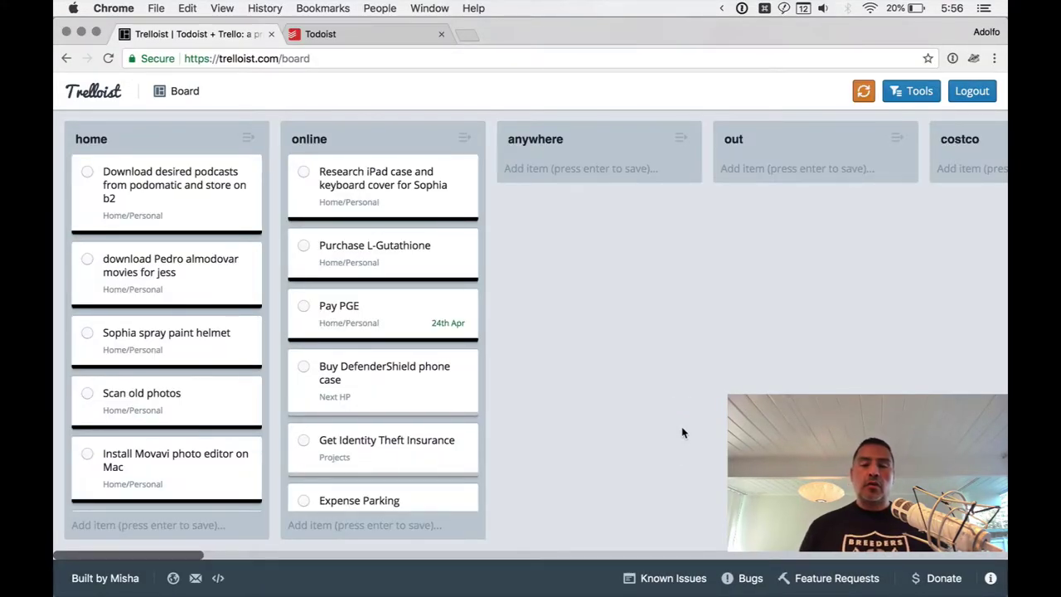
pyautogui.moveTo(184, 561); pyautogui.dragTo(150, 561)
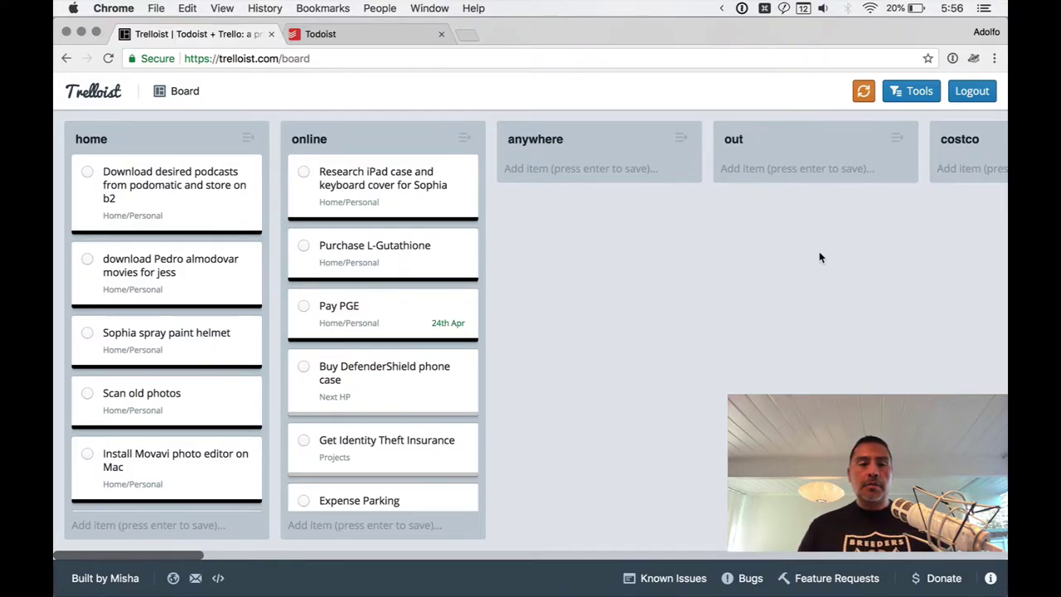
# Reveal the board's filter tools and turn the Backlog column on, then off again
pyautogui.click(912, 95)
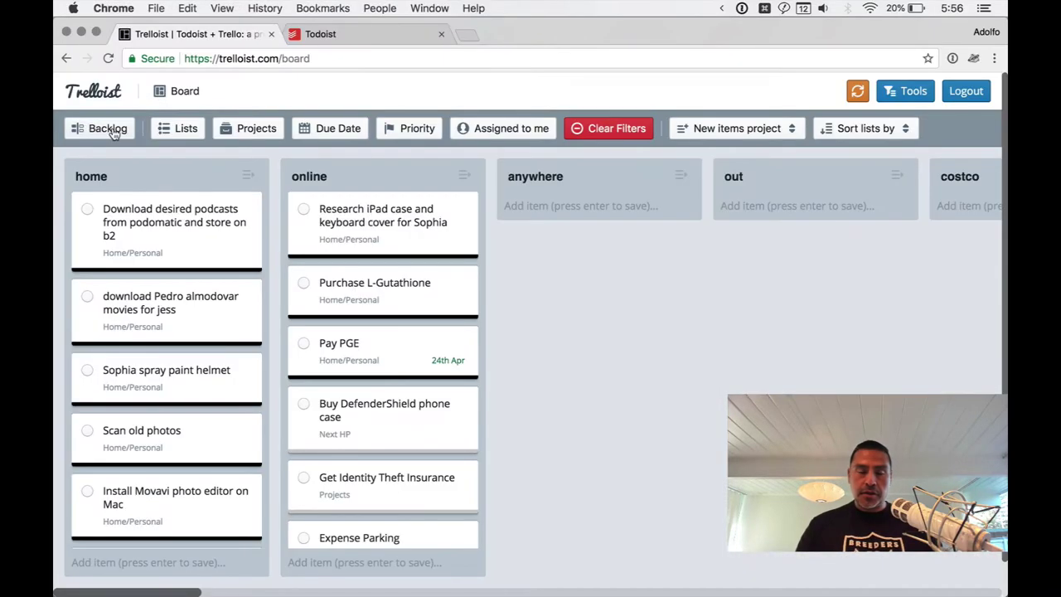
pyautogui.click(426, 279)
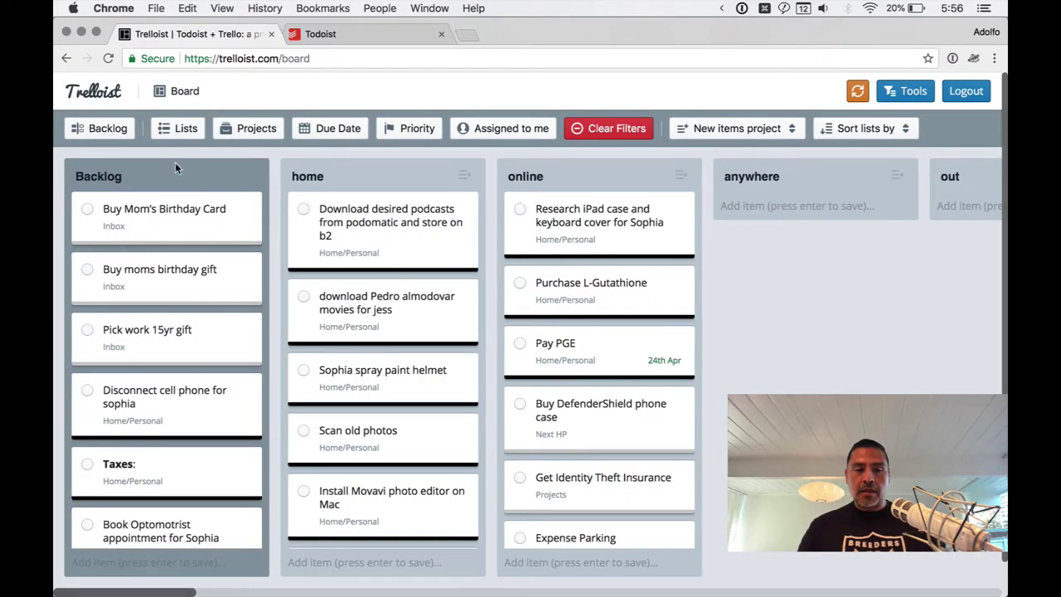
pyautogui.scroll(-1, 171, 541)
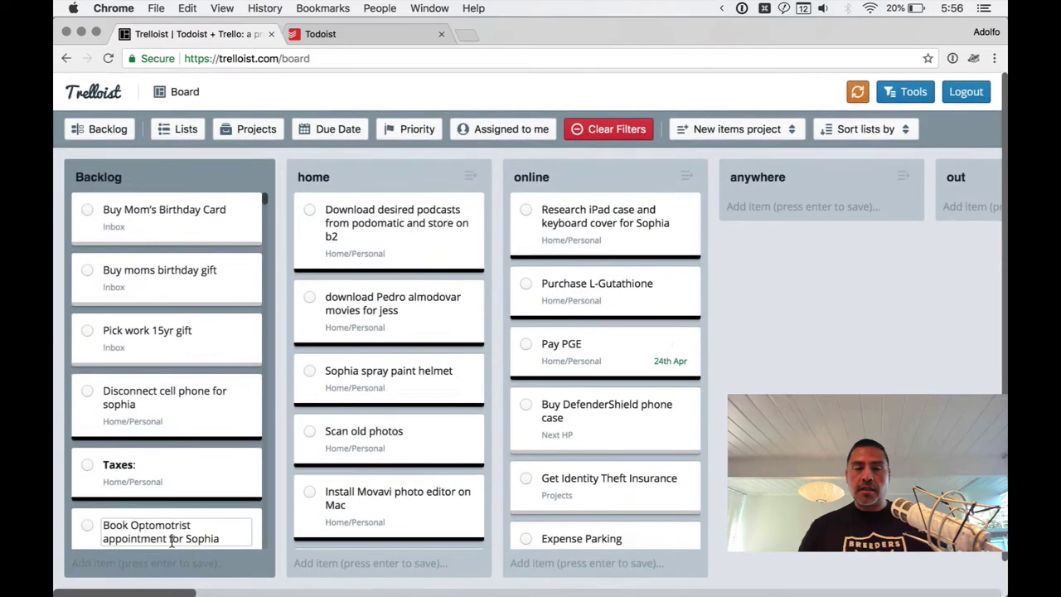
pyautogui.click(99, 131)
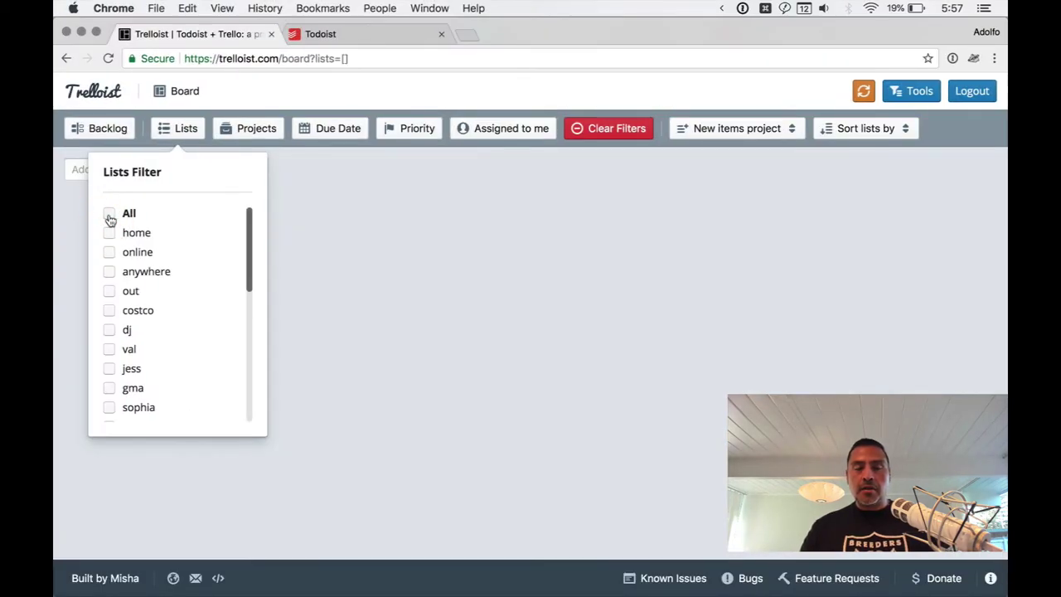
# Enable only the todo, doing and waiting lists in the Lists filter, then close it
pyautogui.scroll(-5, 188, 343)
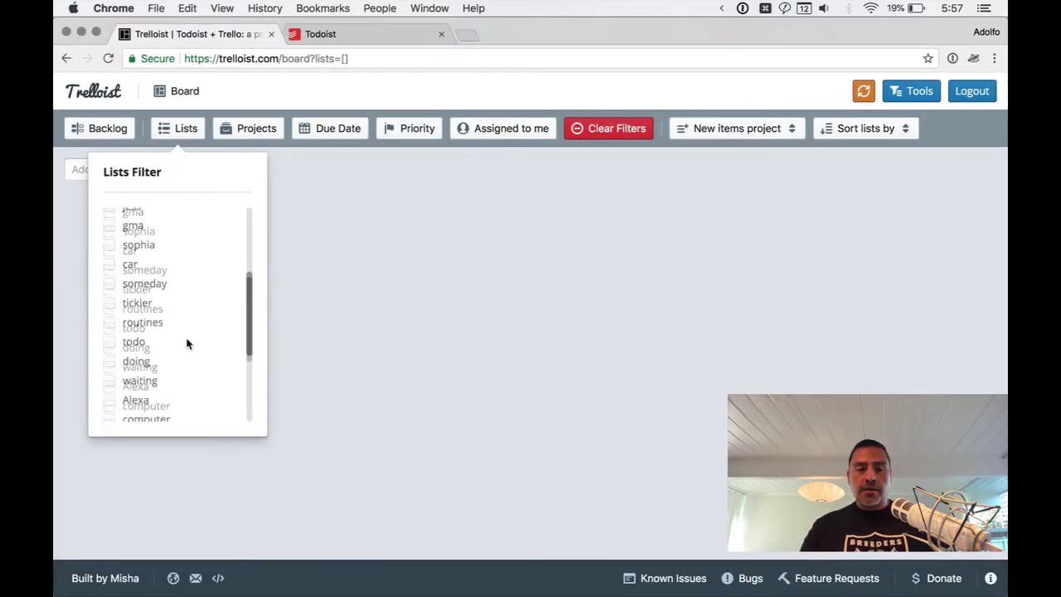
pyautogui.scroll(4, 187, 343)
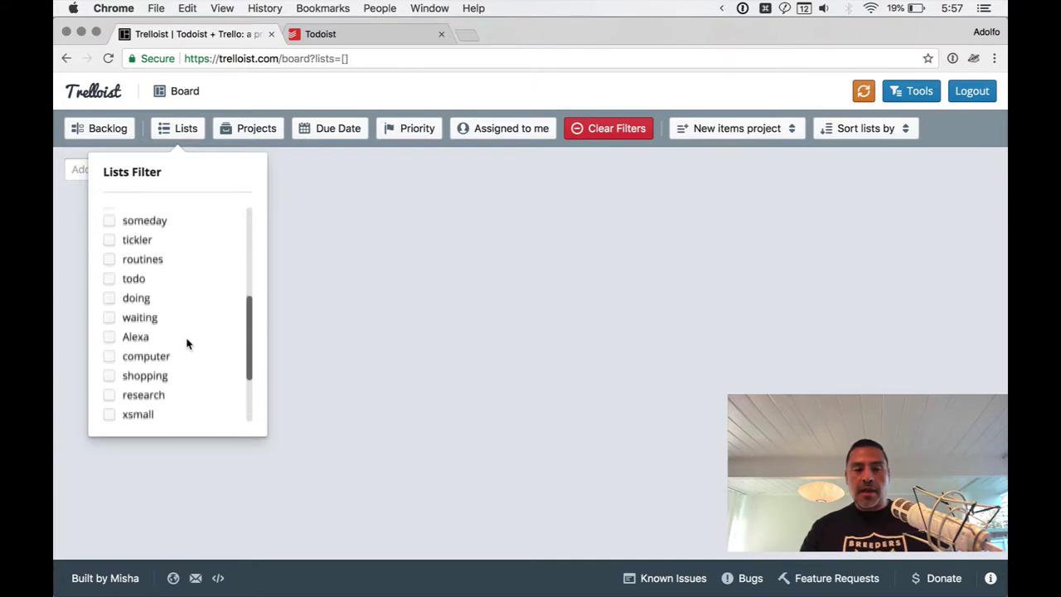
pyautogui.click(109, 294)
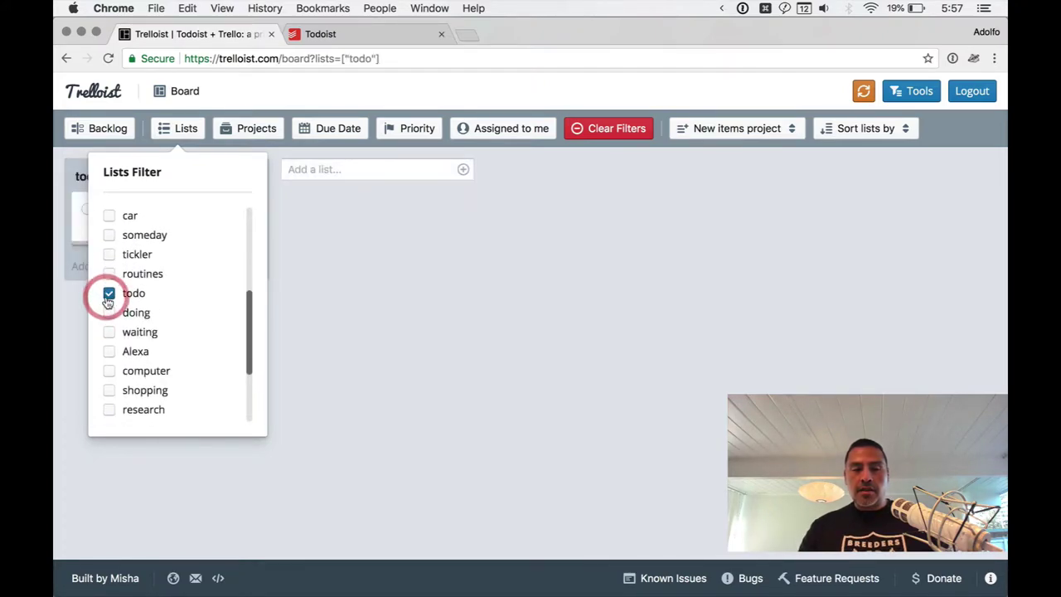
pyautogui.click(110, 315)
pyautogui.click(108, 333)
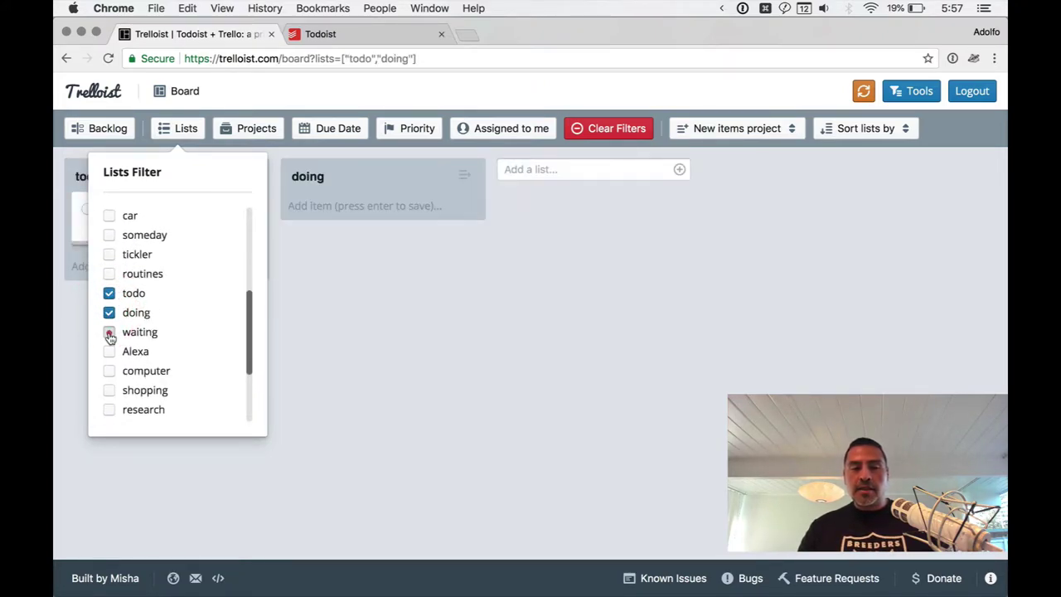
pyautogui.click(386, 397)
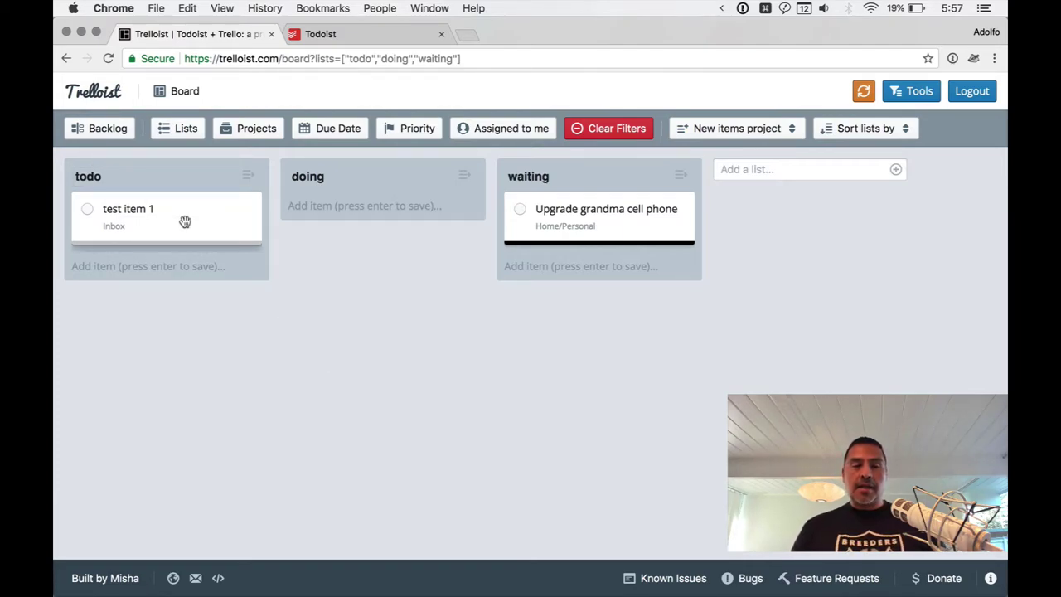
pyautogui.click(375, 38)
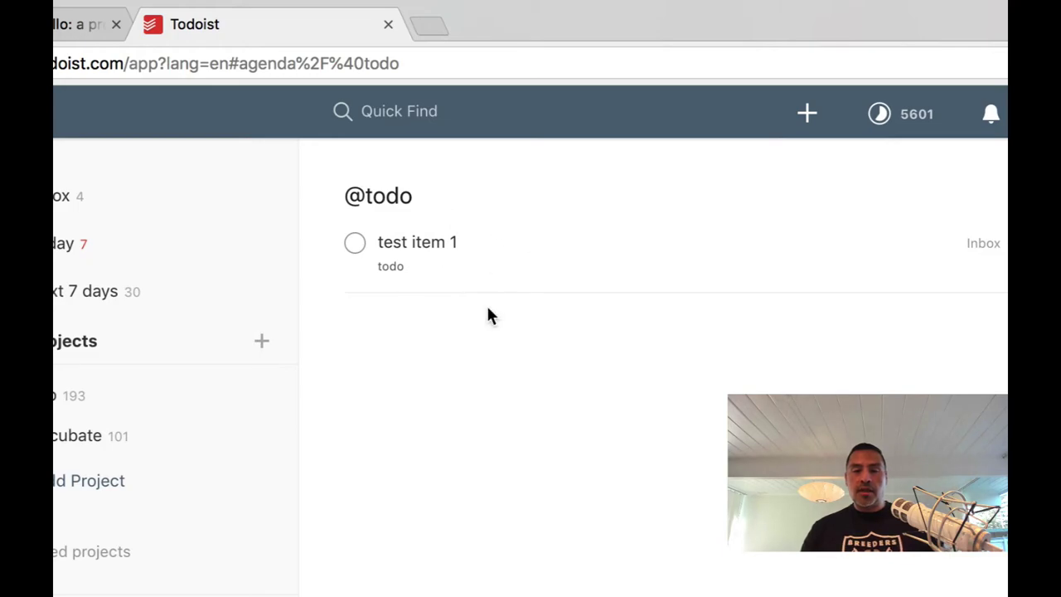
pyautogui.click(209, 34)
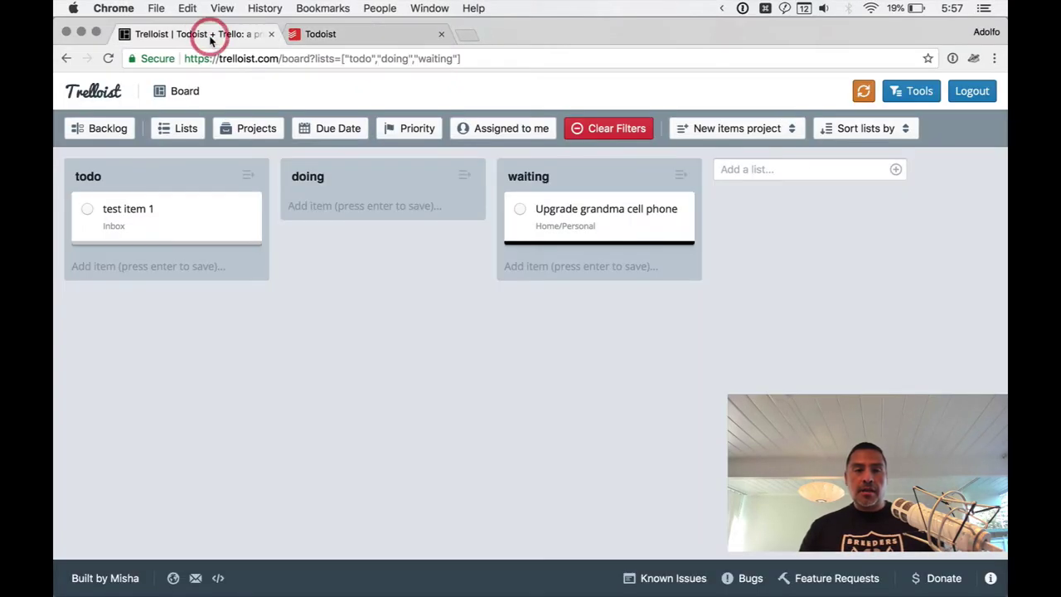
pyautogui.click(149, 265)
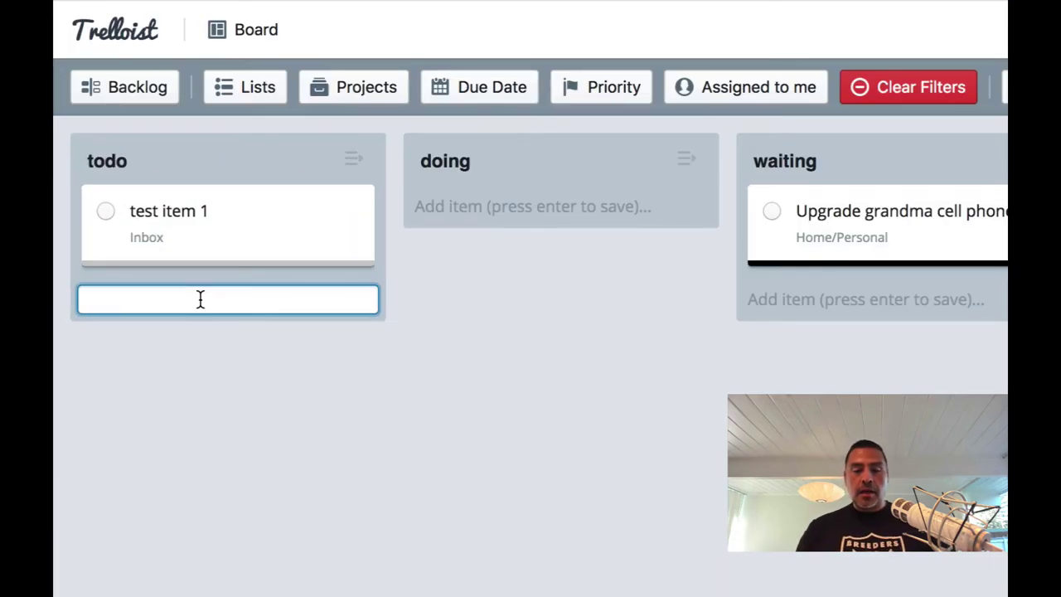
pyautogui.write('Ite')
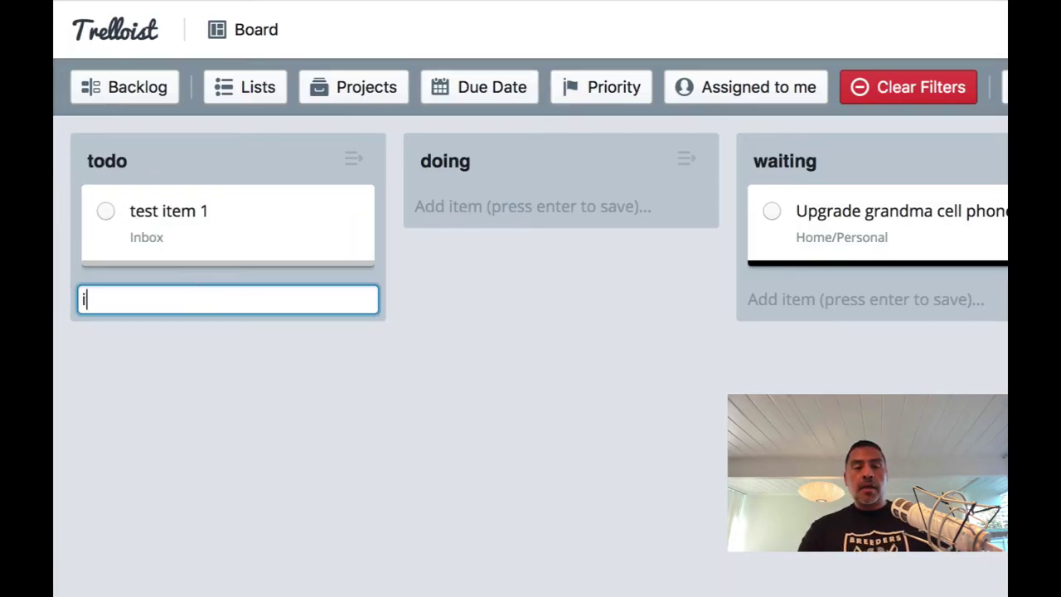
pyautogui.press('BackSpace')
pyautogui.press('BackSpace')
pyautogui.press('BackSpace')
pyautogui.write('taks')
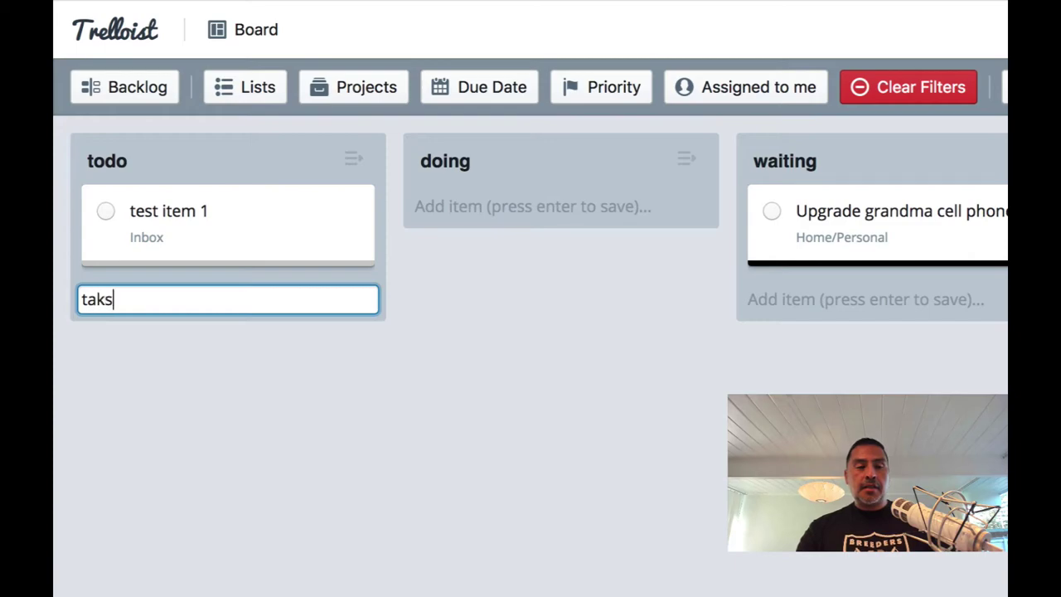
pyautogui.press('BackSpace')
pyautogui.press('BackSpace')
pyautogui.write('sk 2')
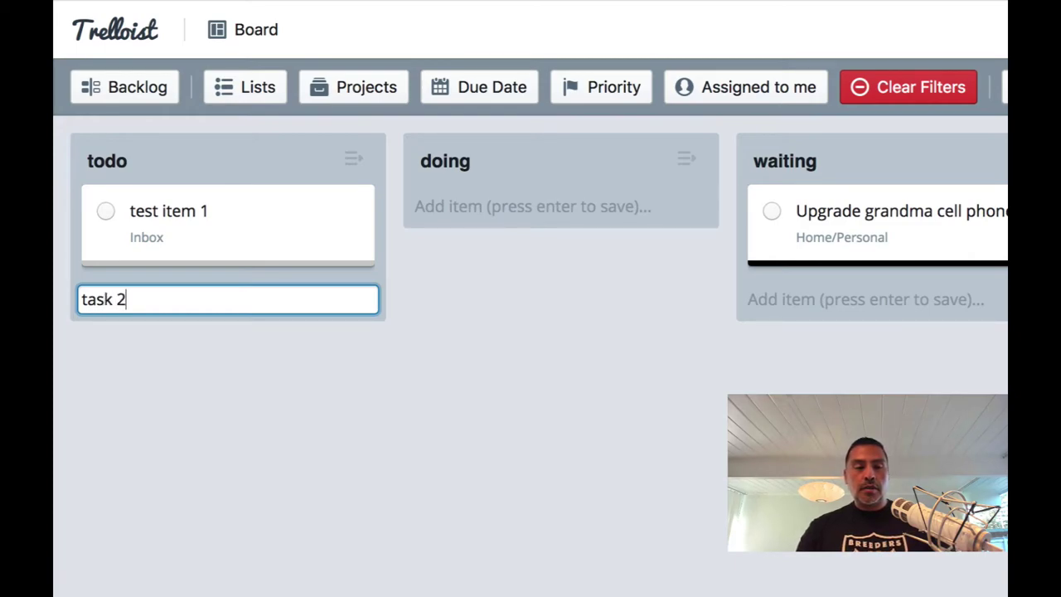
pyautogui.press('Return')
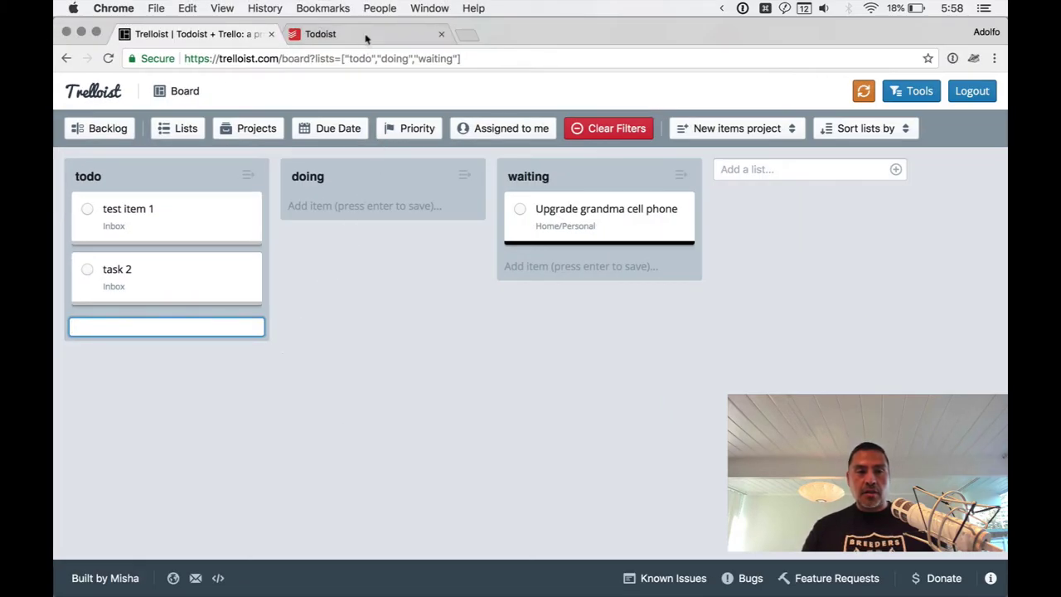
pyautogui.click(369, 37)
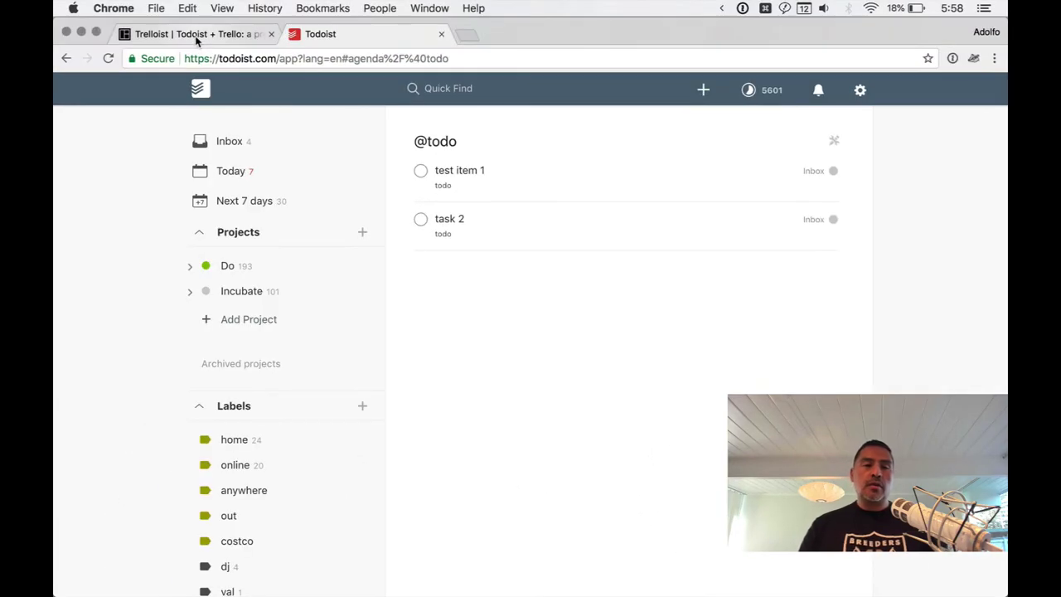
pyautogui.click(196, 37)
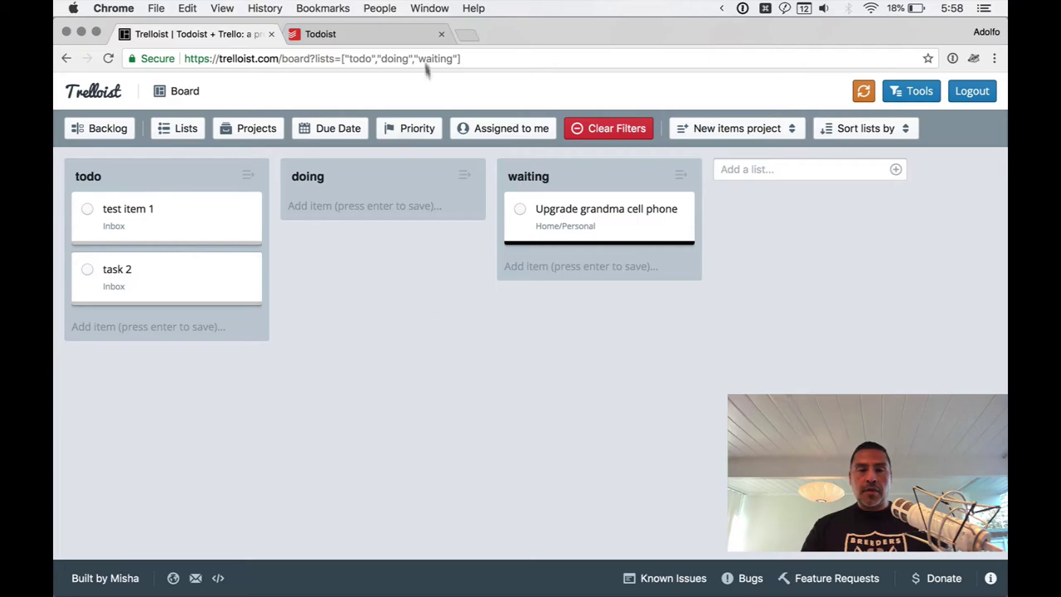
pyautogui.click(400, 37)
pyautogui.click(242, 34)
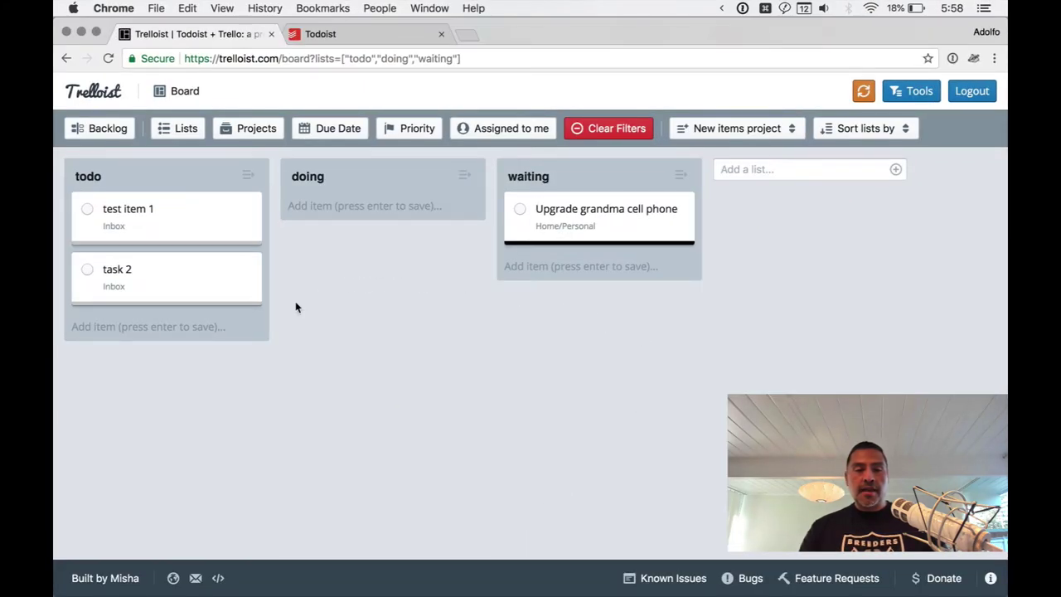
pyautogui.click(171, 272)
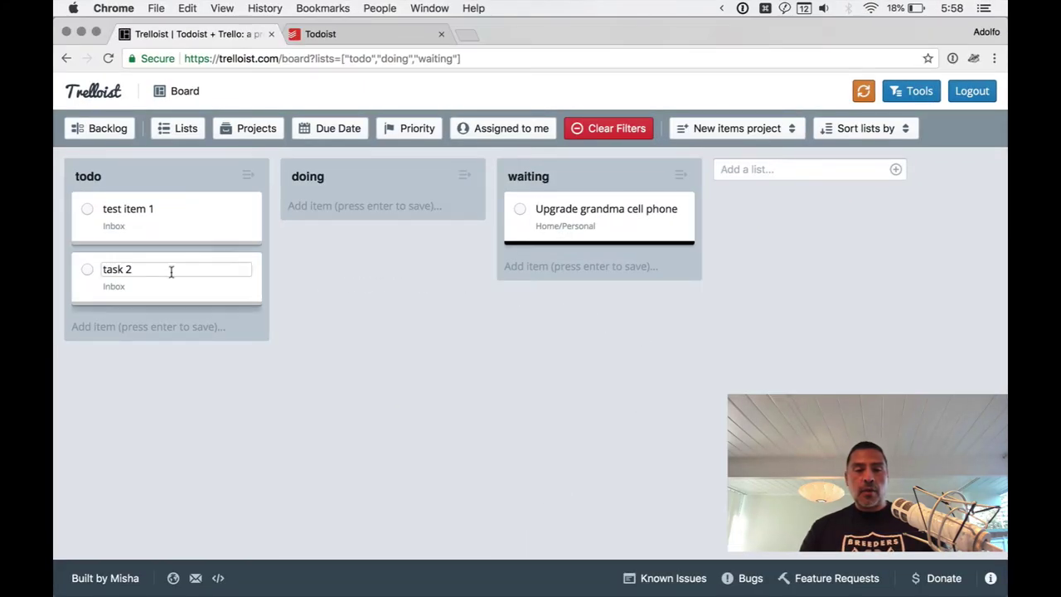
pyautogui.moveTo(191, 221); pyautogui.dragTo(386, 198)
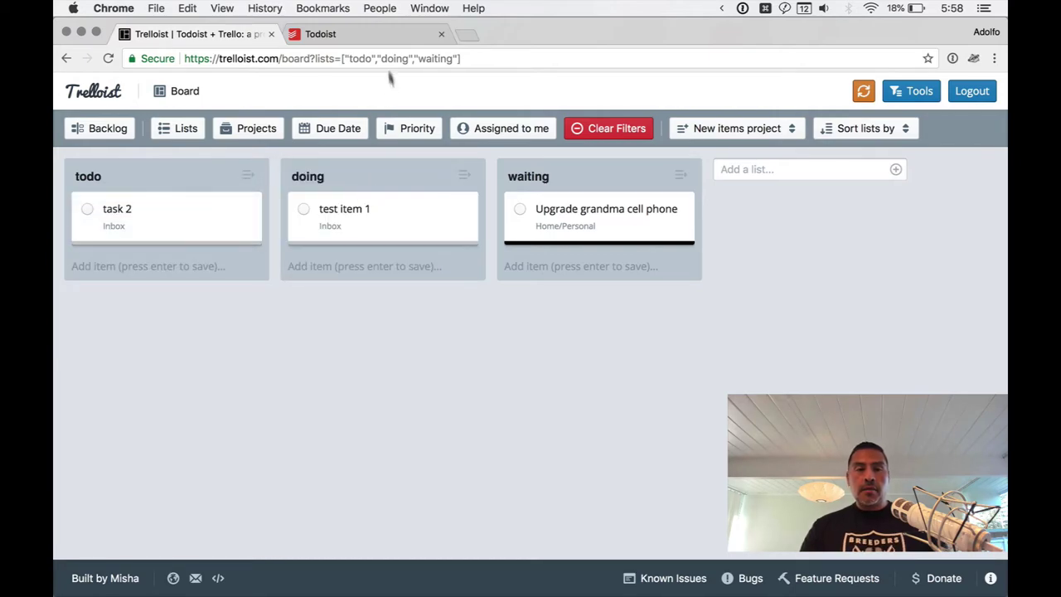
pyautogui.click(386, 36)
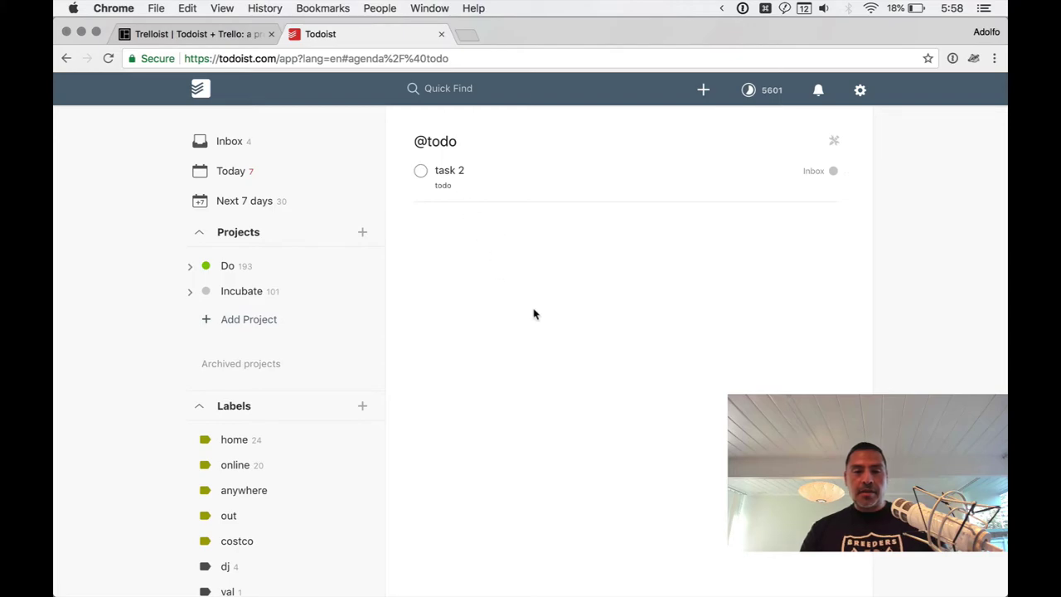
pyautogui.scroll(-10, 346, 419)
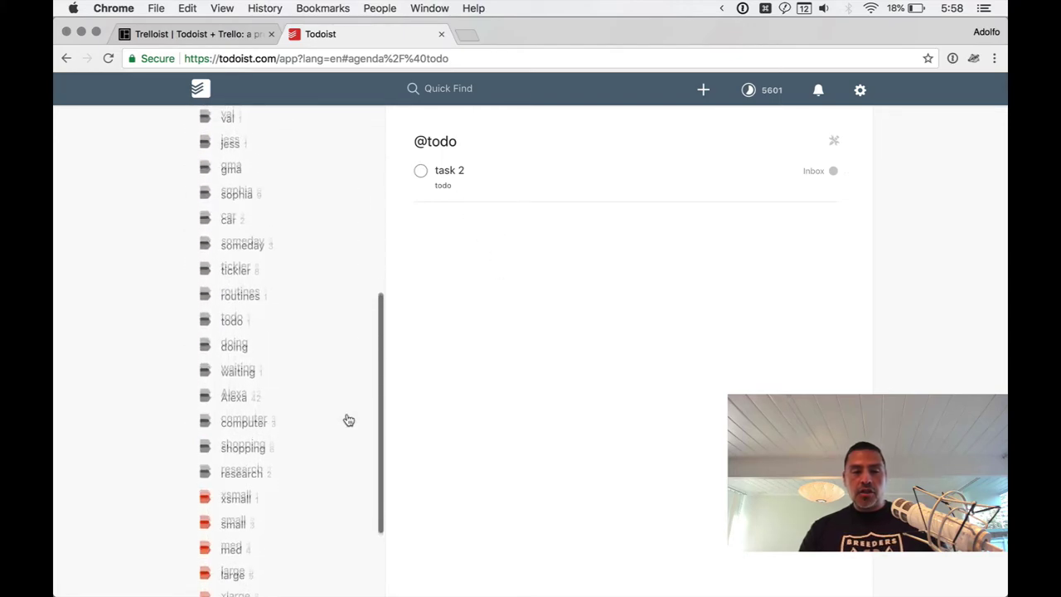
pyautogui.click(249, 291)
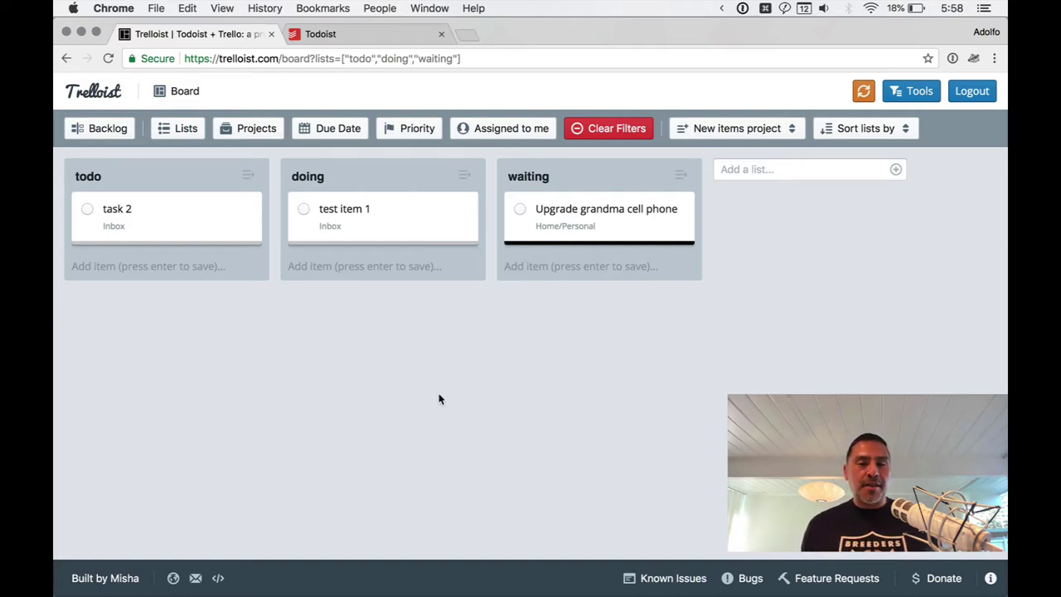
pyautogui.click(268, 133)
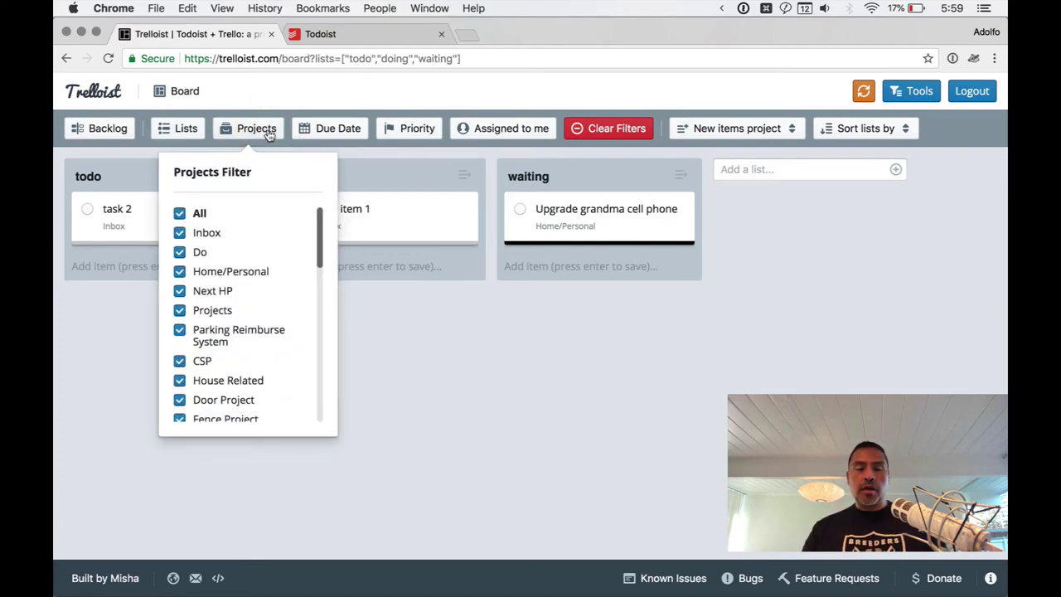
pyautogui.click(180, 214)
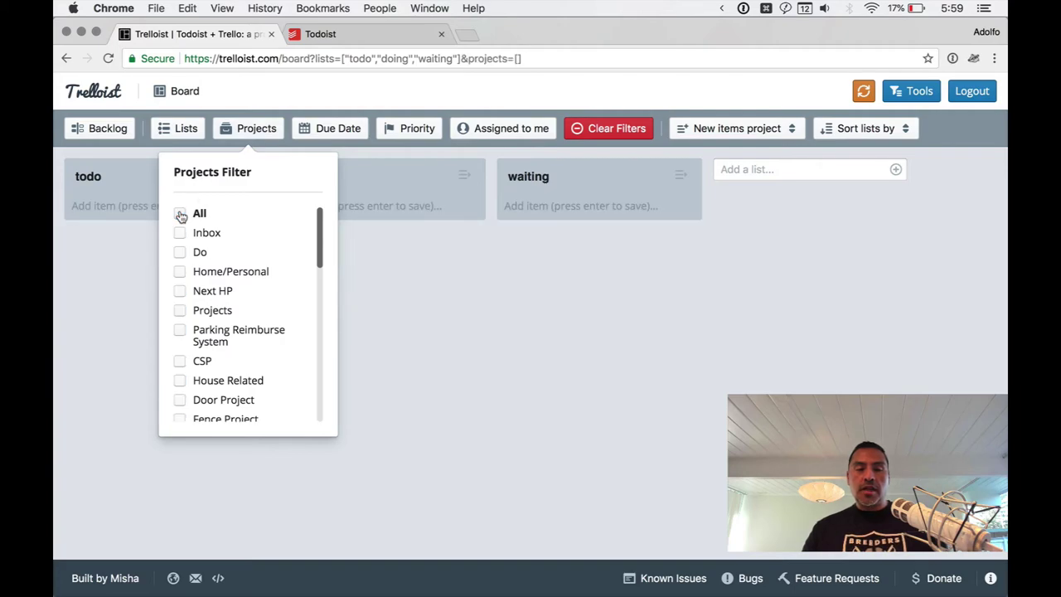
pyautogui.click(180, 214)
pyautogui.click(260, 134)
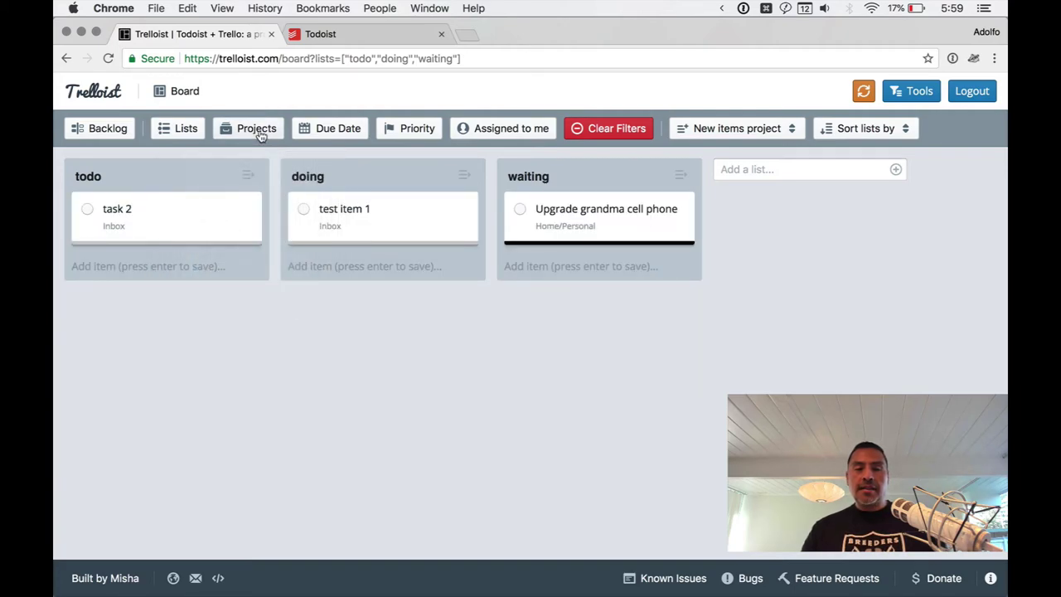
pyautogui.click(350, 130)
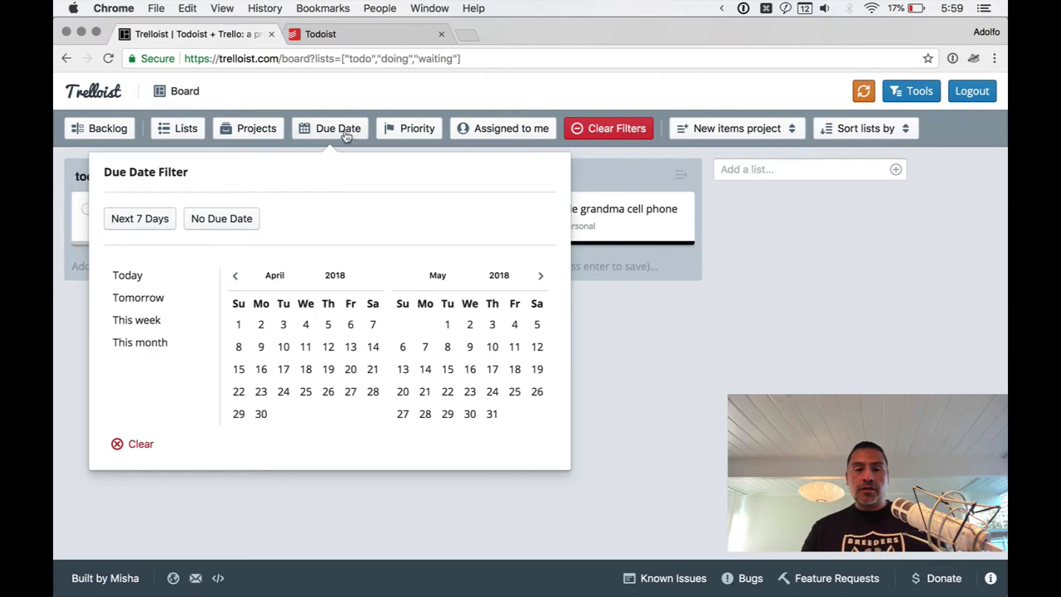
pyautogui.click(343, 129)
pyautogui.click(421, 135)
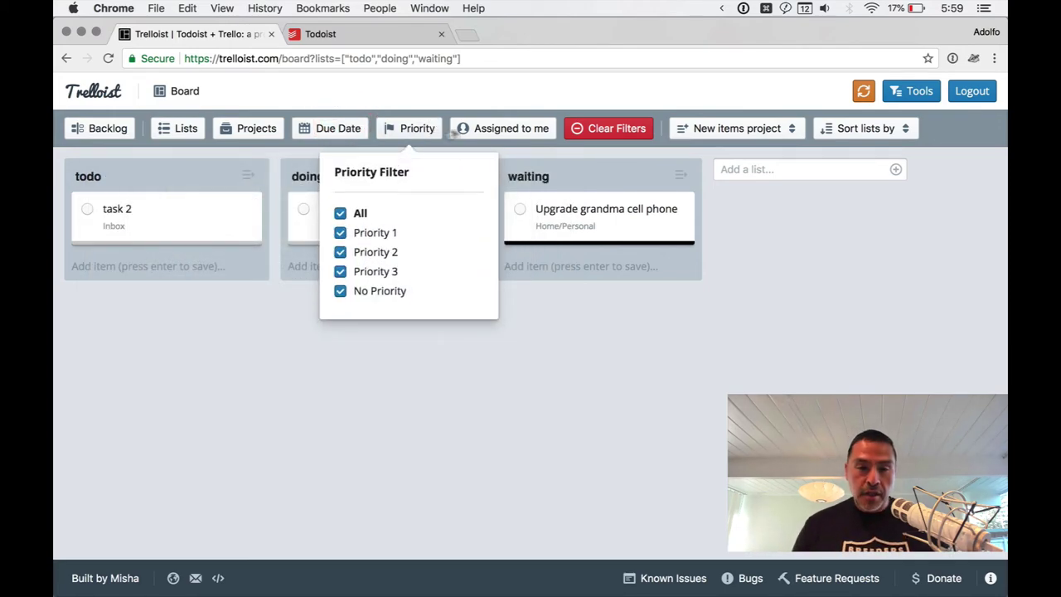
pyautogui.click(496, 95)
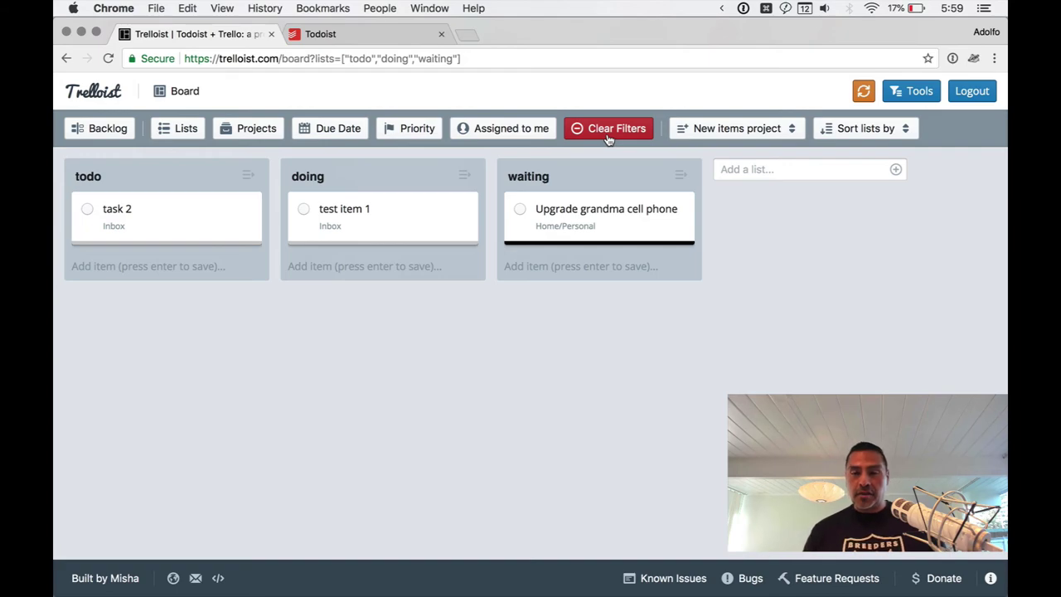
pyautogui.click(896, 124)
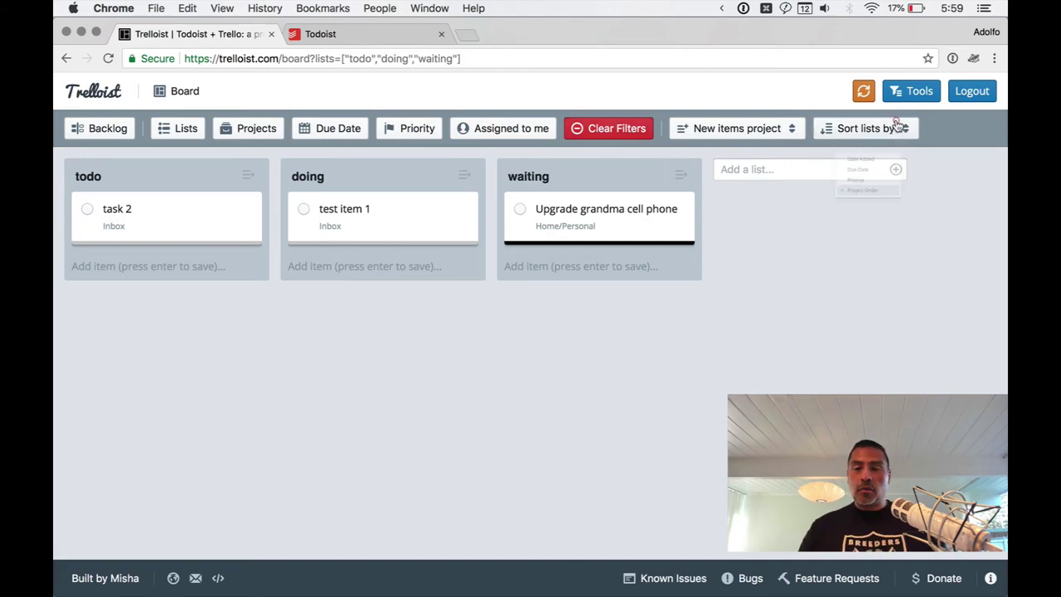